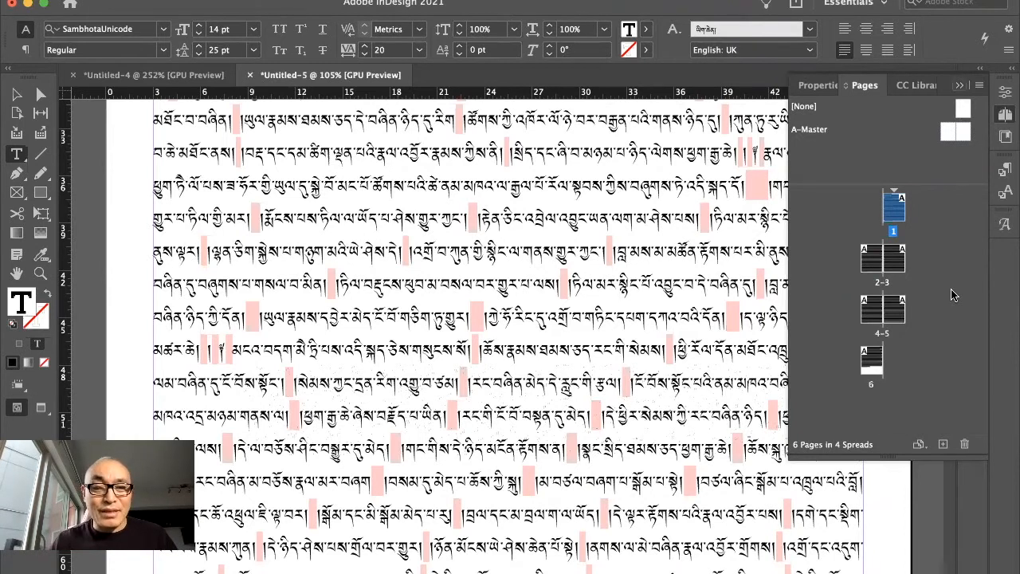
# Step: Hide the Pages panel and set up Find/Change to replace an ordinary space with an en space (^>) in the story
pyautogui.press('super+F12')
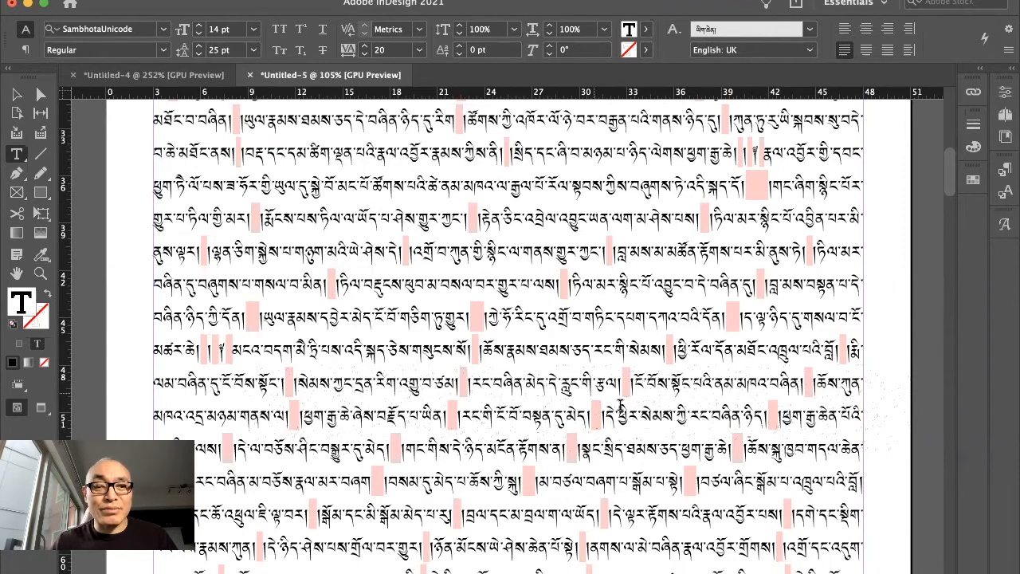
pyautogui.click(703, 317)
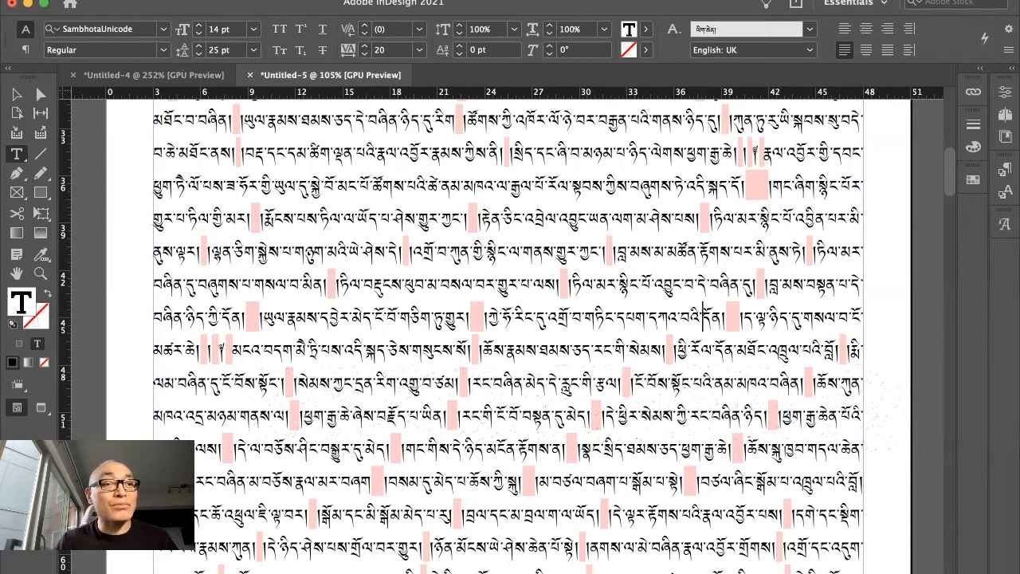
pyautogui.click(145, 0)
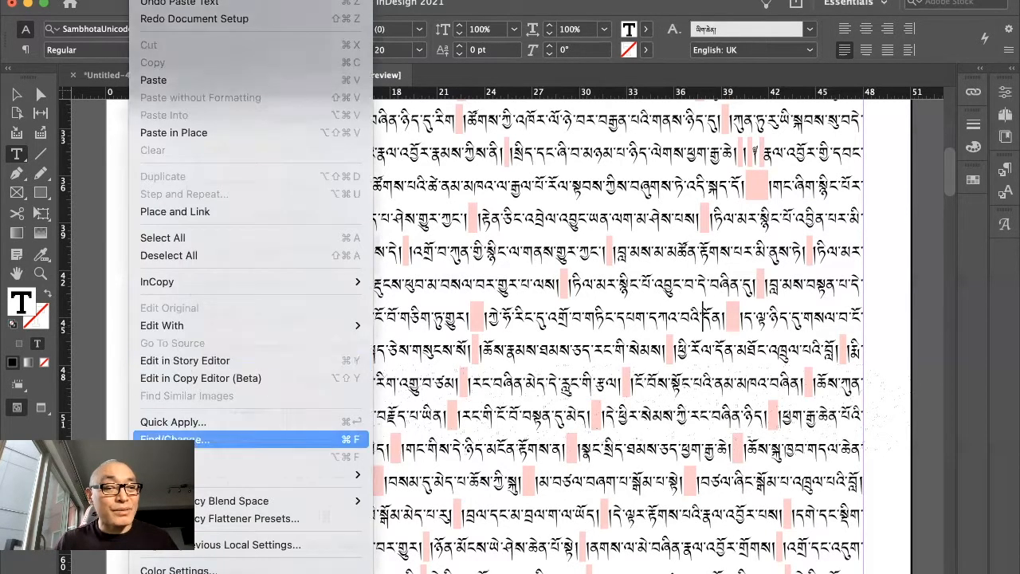
pyautogui.click(175, 440)
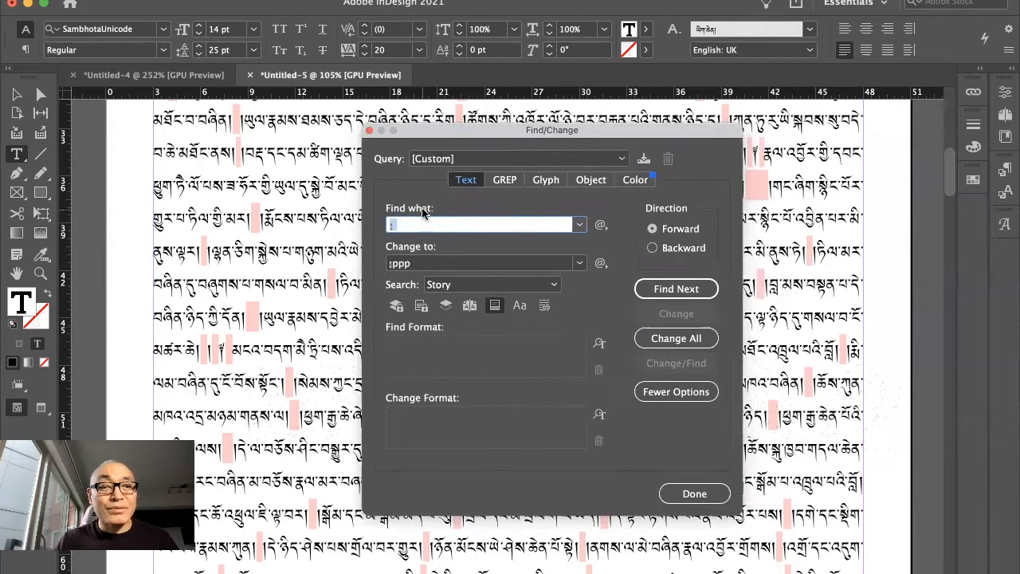
pyautogui.press('BackSpace')
pyautogui.press('Tab')
pyautogui.press('BackSpace')
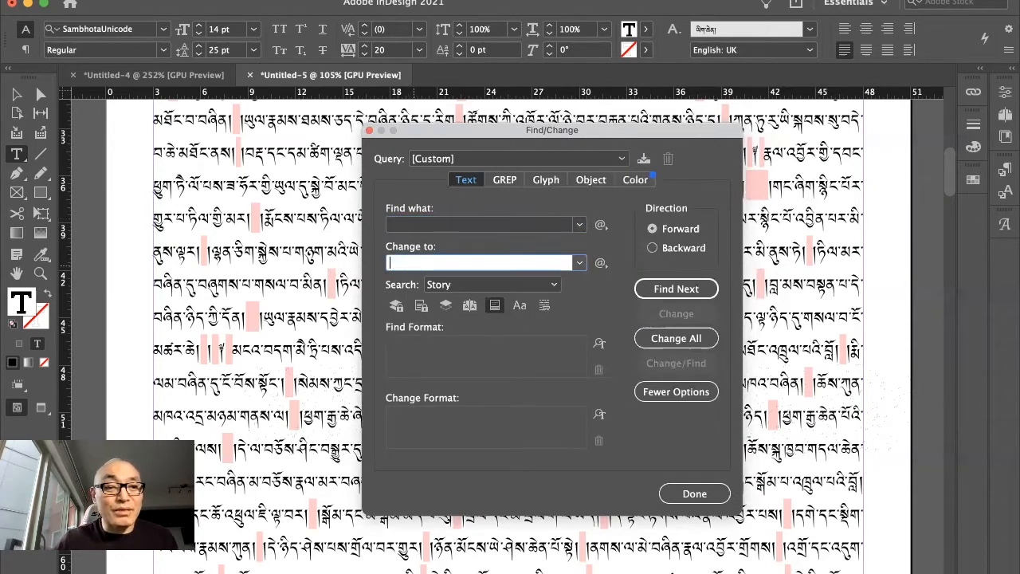
pyautogui.click(602, 266)
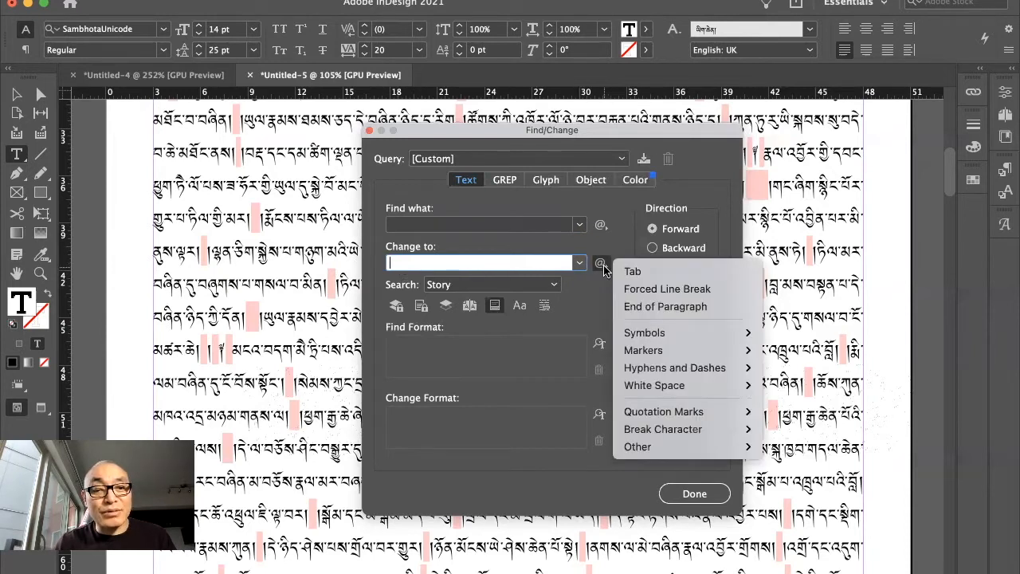
pyautogui.moveTo(672, 390)
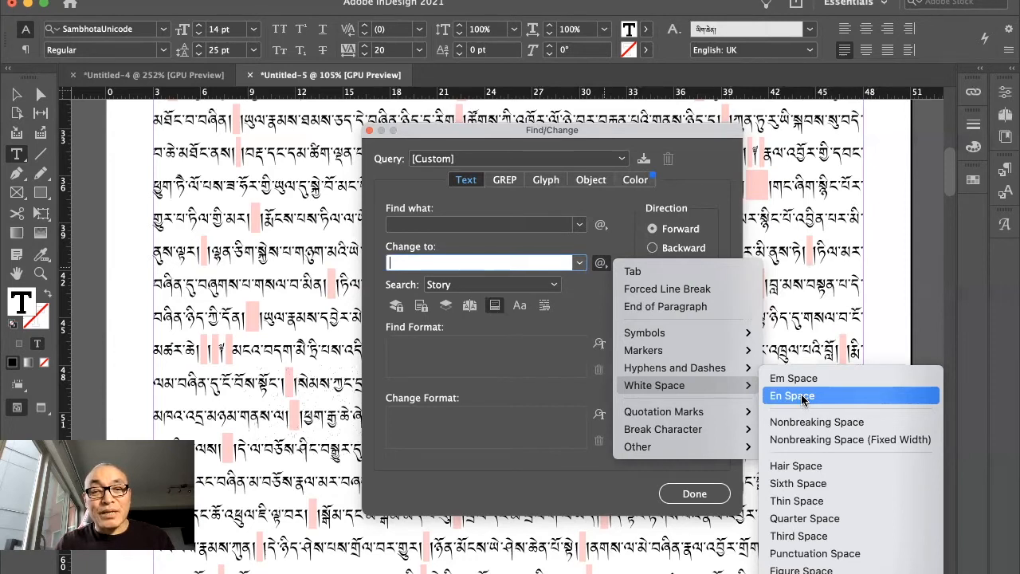
pyautogui.click(803, 397)
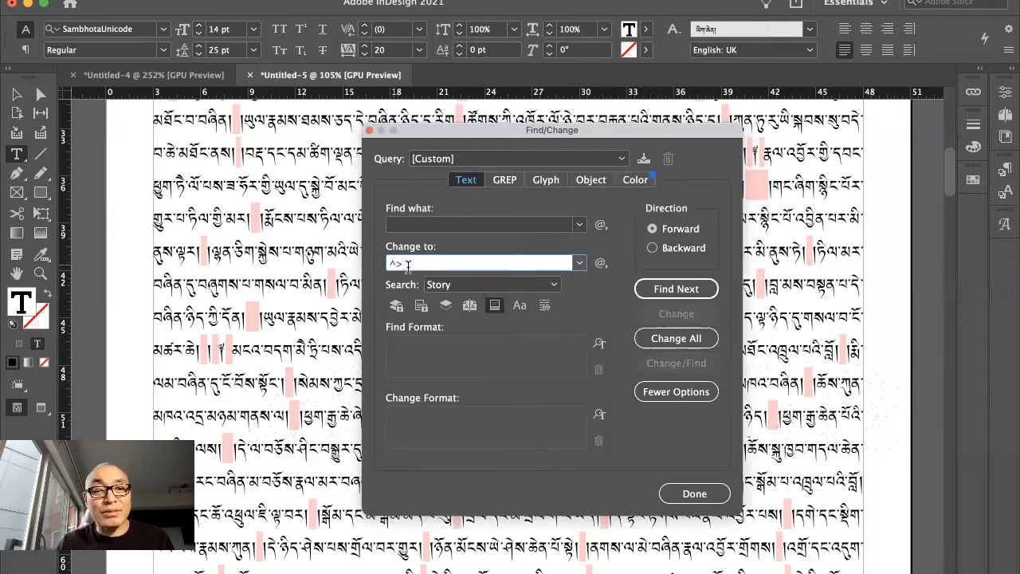
# Step: Replace every ordinary space in the story with an en space and close Find/Change
pyautogui.click(679, 289)
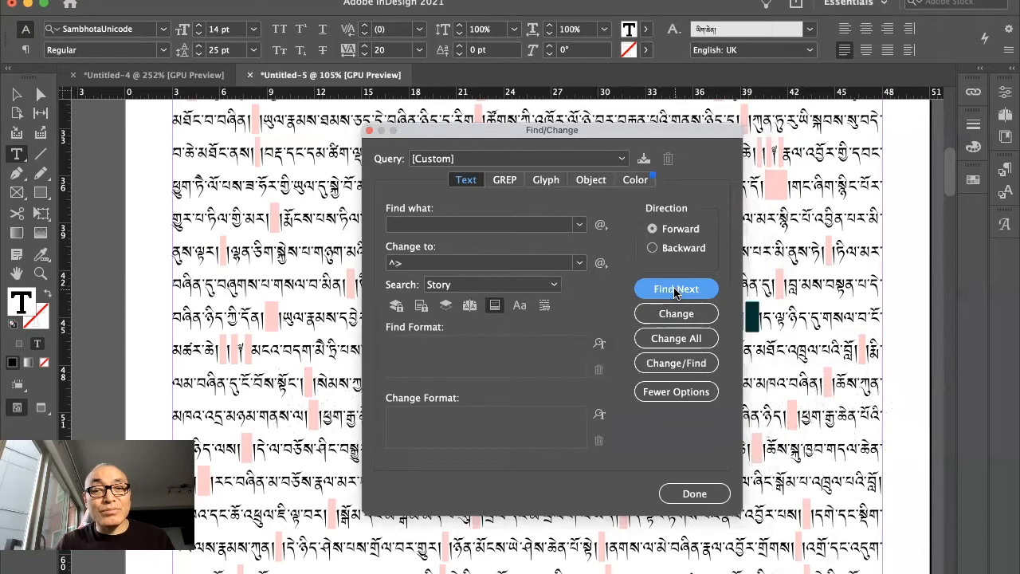
pyautogui.moveTo(668, 137); pyautogui.dragTo(501, 128)
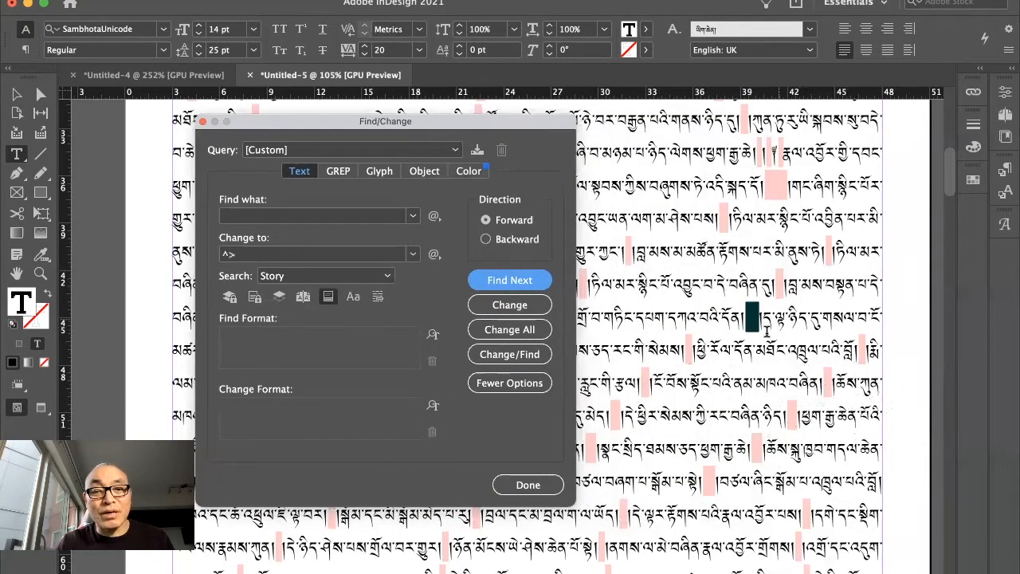
pyautogui.click(526, 334)
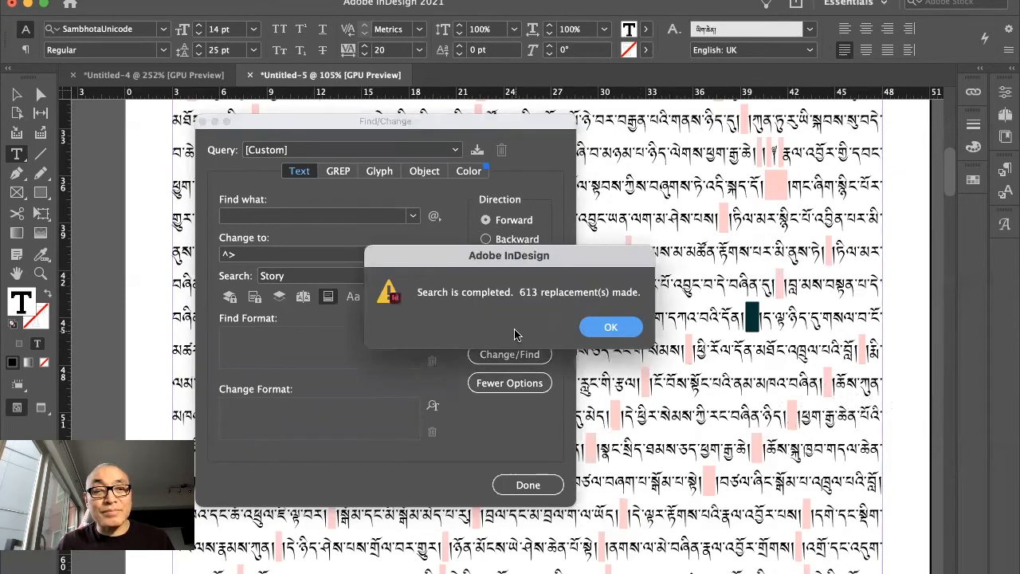
pyautogui.click(612, 327)
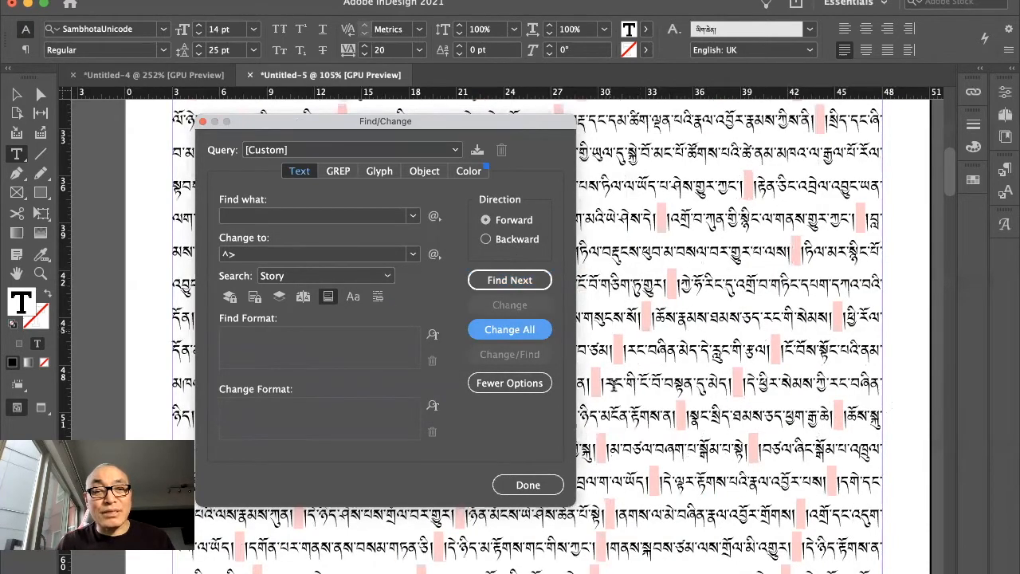
pyautogui.click(528, 485)
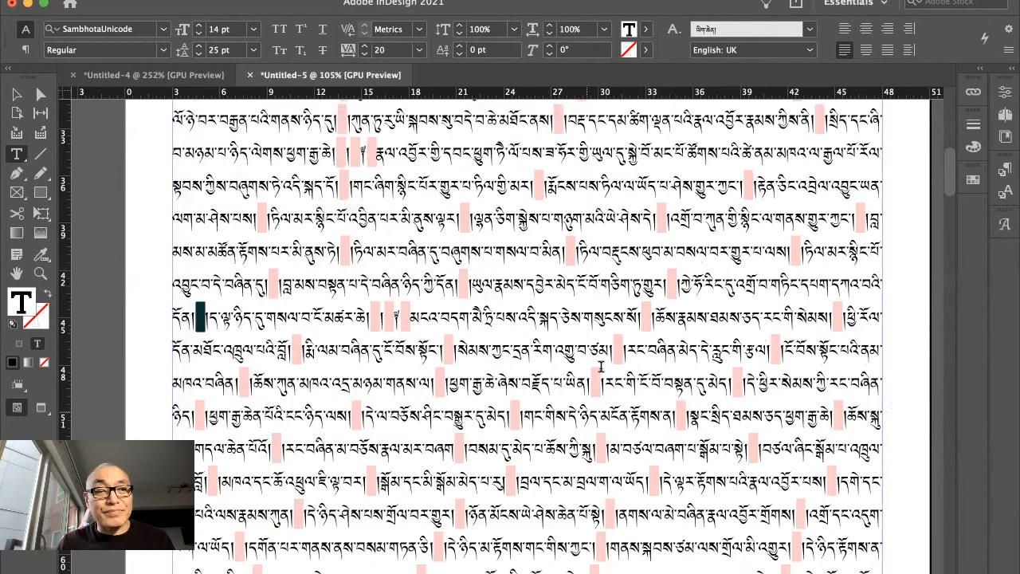
# Step: Narrow the first page's text frame from its outer edge to a width of about 31p3
pyautogui.click(557, 415)
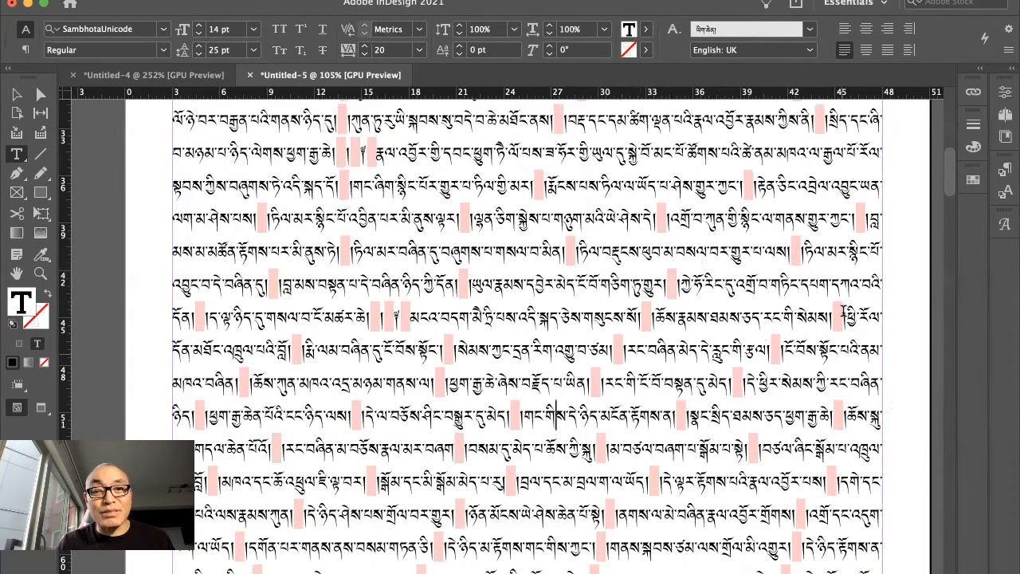
pyautogui.scroll(5, 772, 422)
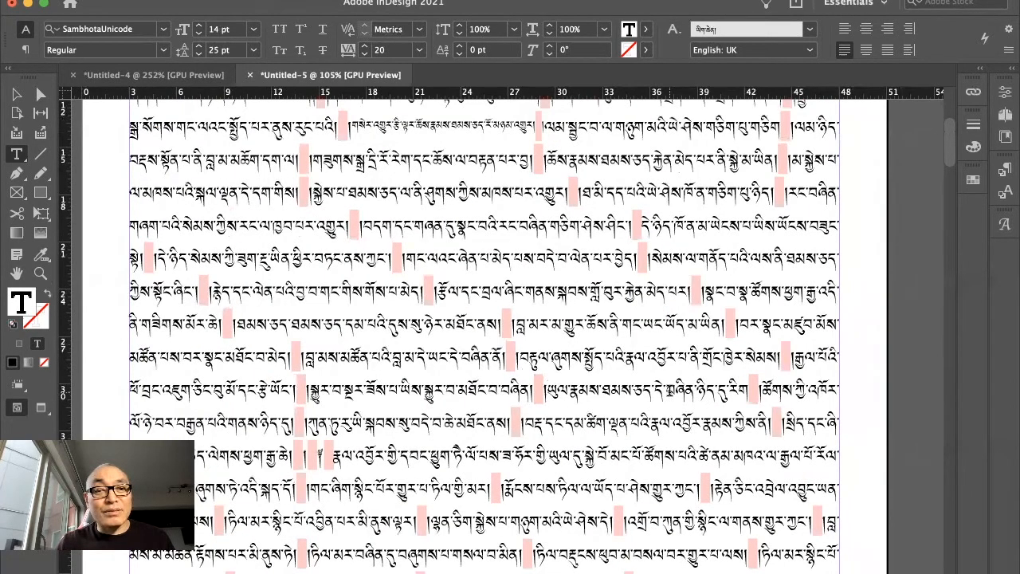
pyautogui.scroll(-1, 490, 330)
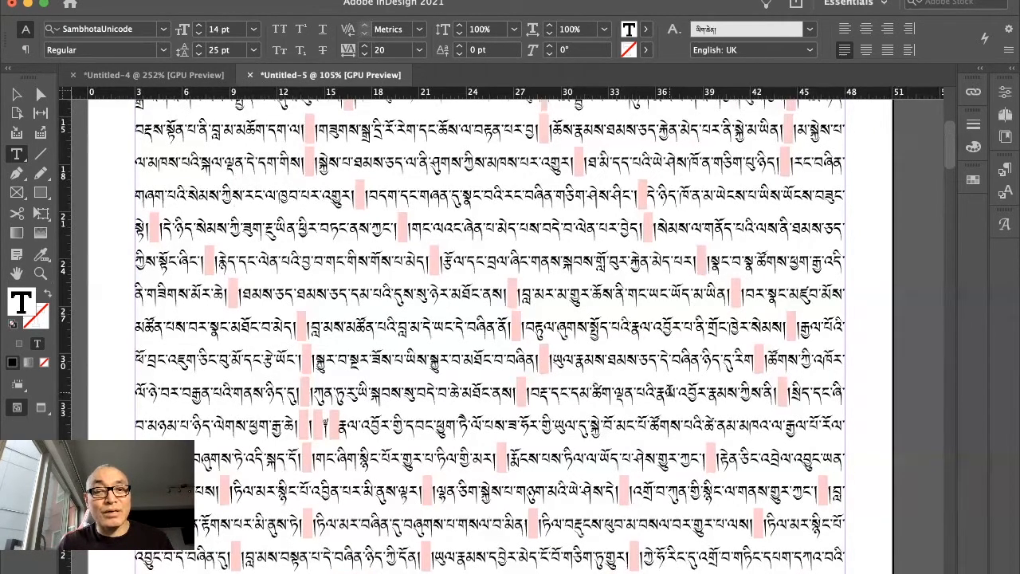
pyautogui.press('Escape')
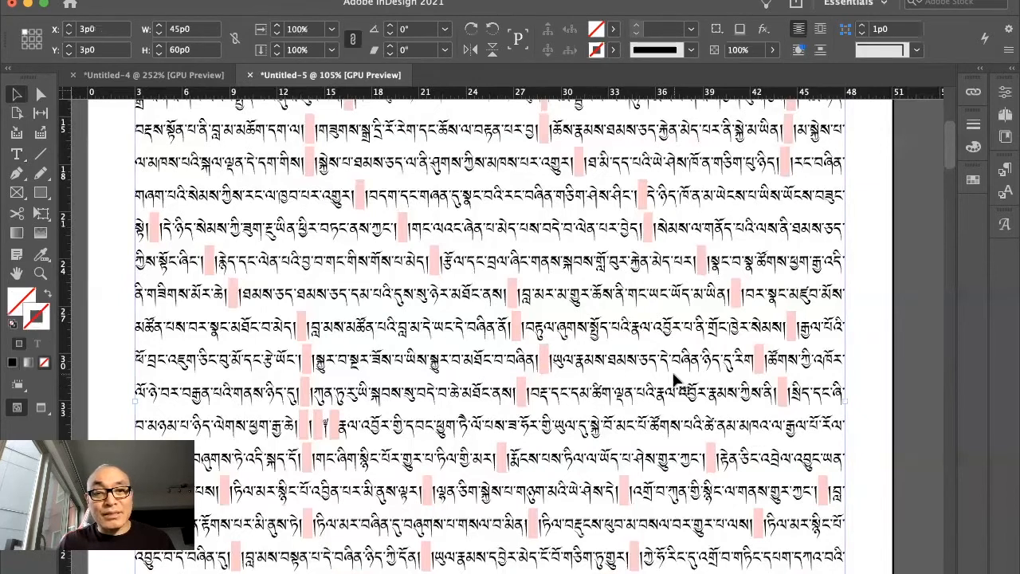
pyautogui.moveTo(838, 401); pyautogui.dragTo(629, 413)
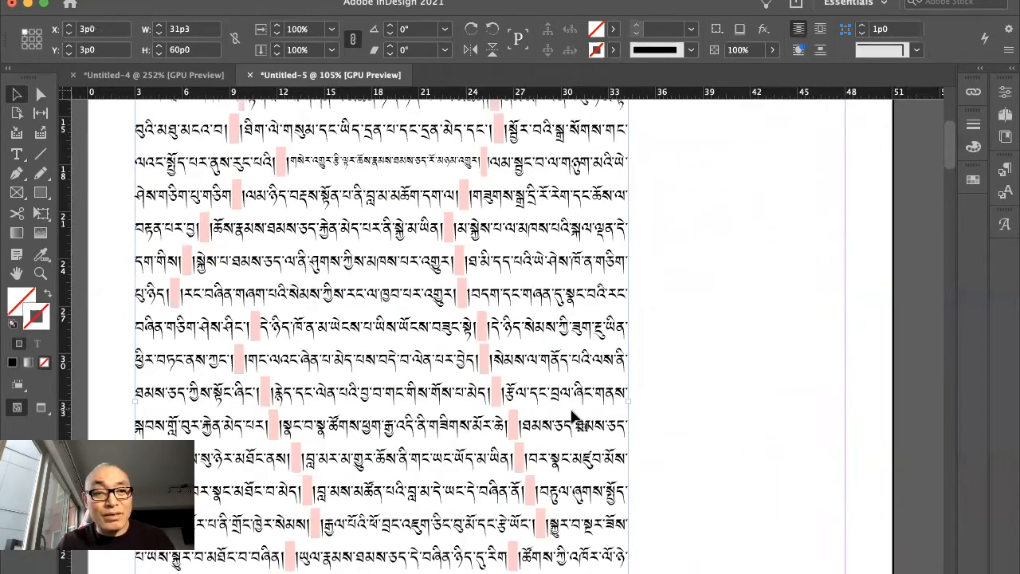
# Step: Select the ང་། sequence with its en space and following shad where it splits across two lines in the lower part of the frame
pyautogui.scroll(-5, 558, 415)
pyautogui.hscroll(-2, 548, 408)
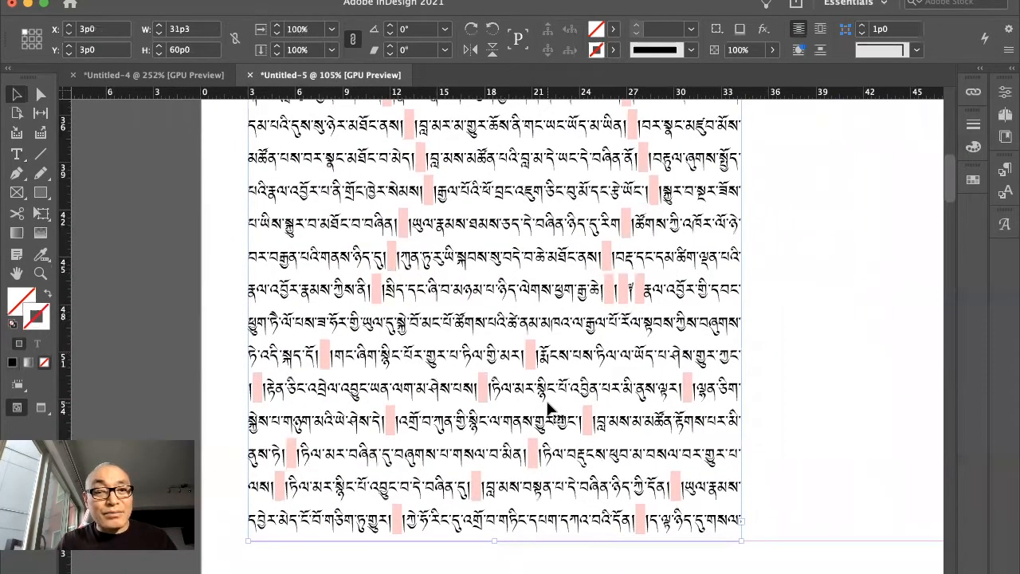
pyautogui.click(16, 154)
pyautogui.click(231, 388)
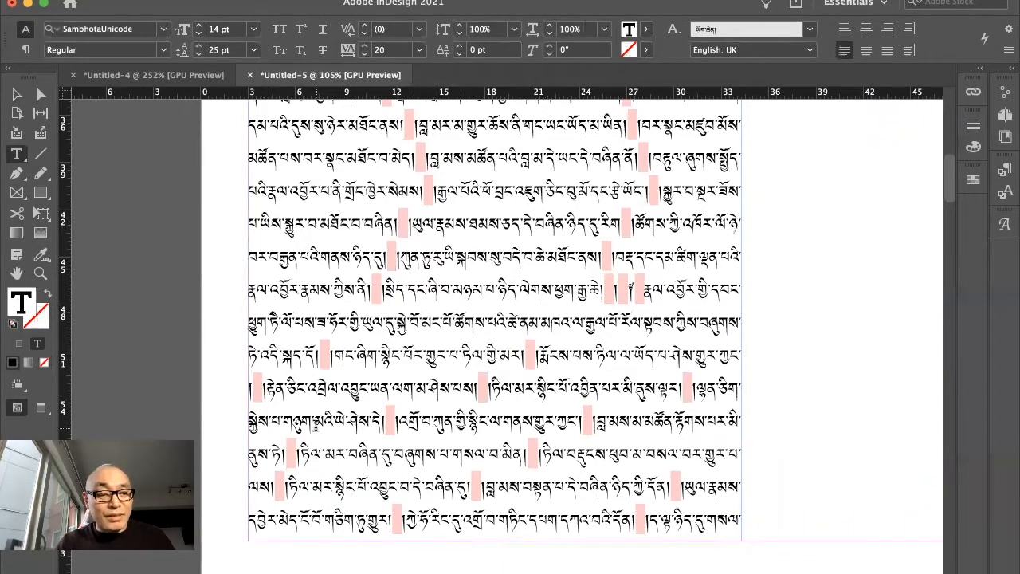
pyautogui.hotkey('shift', 'Left')
pyautogui.hotkey('shift', 'Left')
pyautogui.hotkey('shift', 'Left')
pyautogui.hotkey('shift', 'Left')
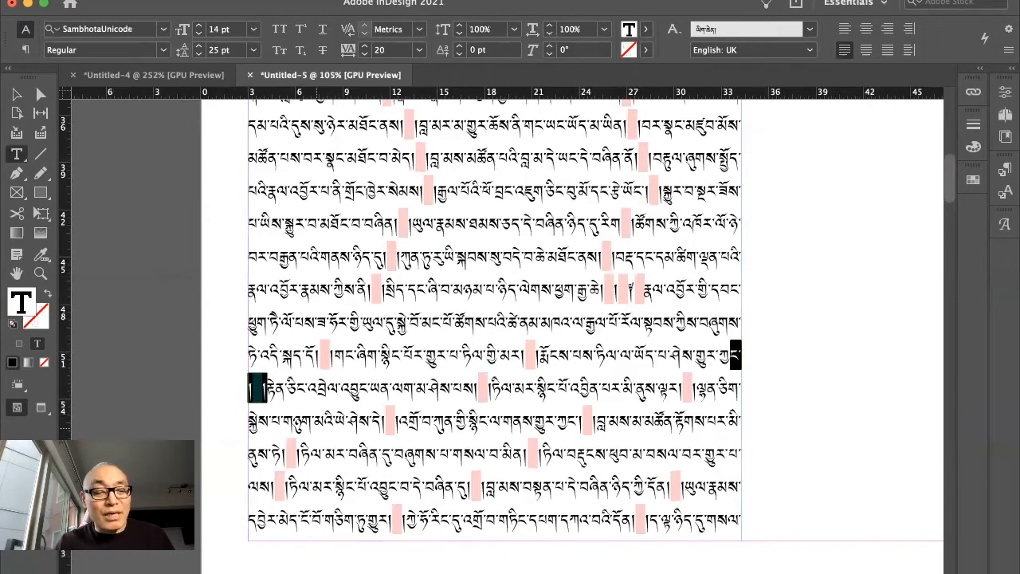
# Step: Set Find/Change to search for ང་།^>། and leave the replacement text empty
pyautogui.press('super+f')
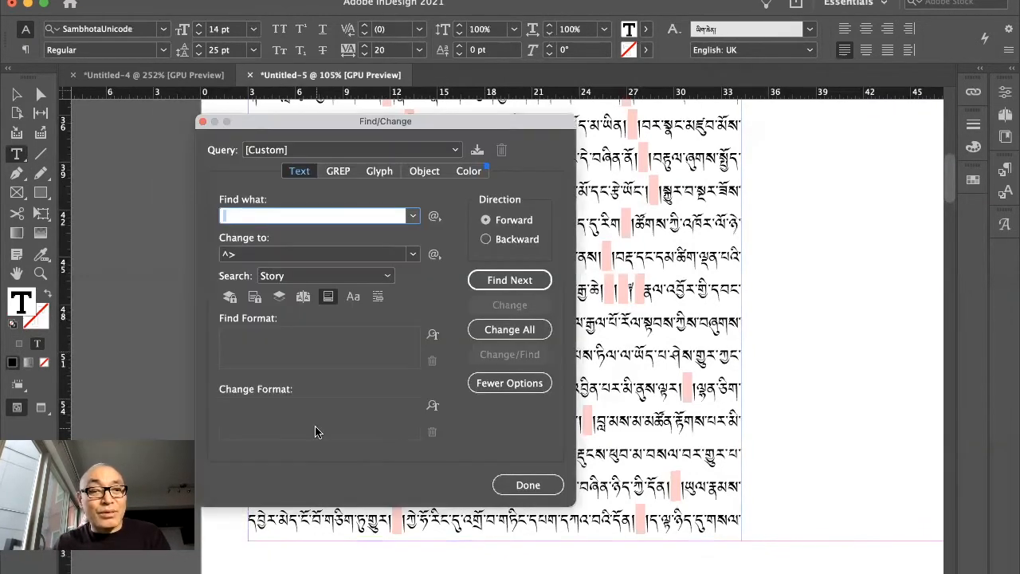
pyautogui.moveTo(517, 77); pyautogui.dragTo(517, 75)
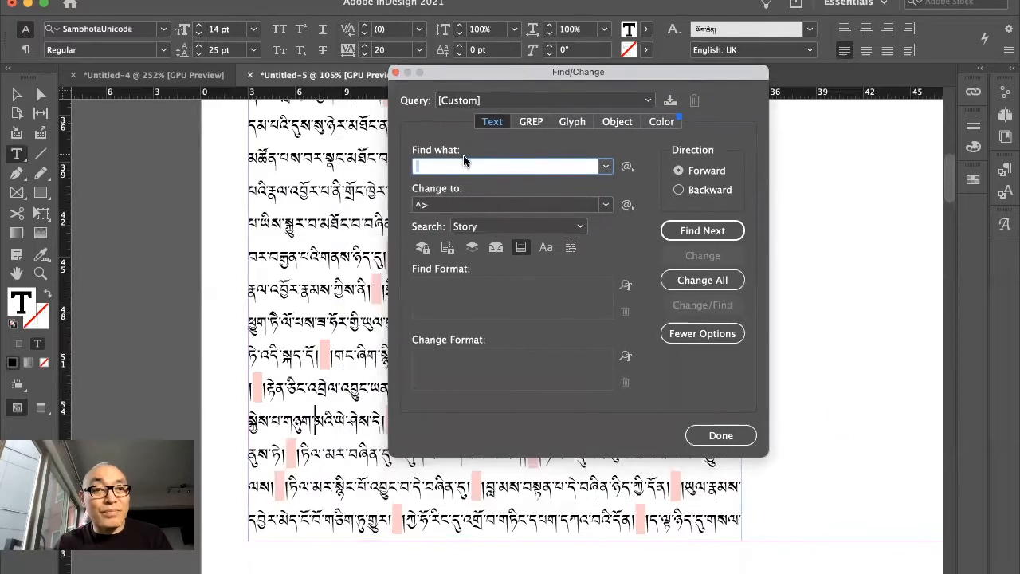
pyautogui.write('ང་།^>།')
pyautogui.press('Tab')
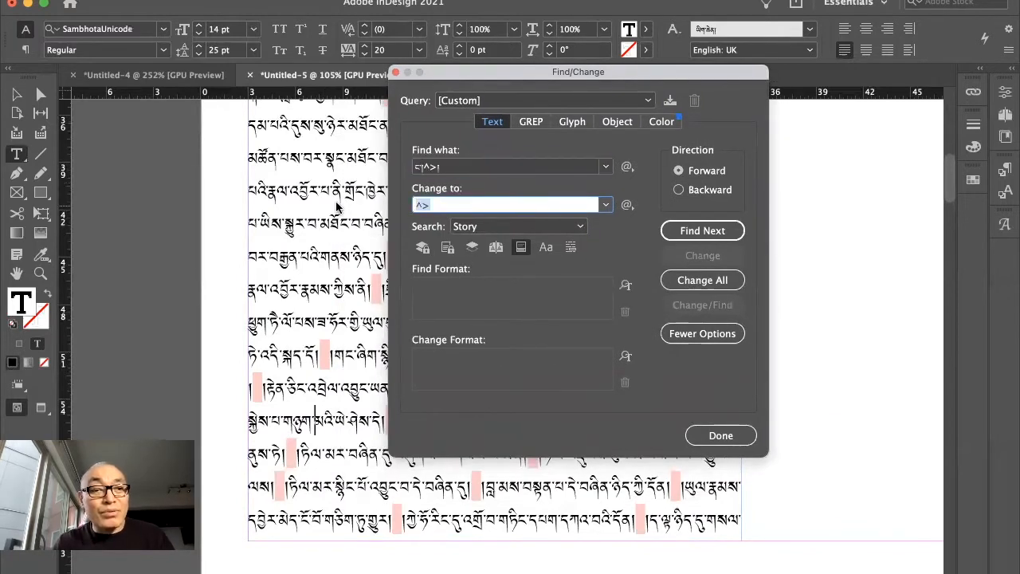
pyautogui.press('BackSpace')
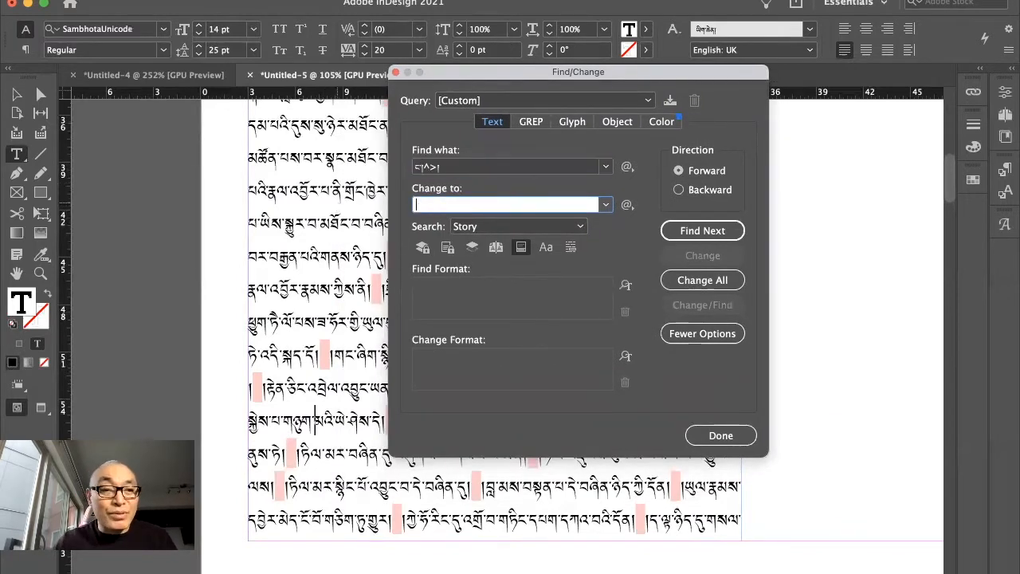
# Step: Set the replacement format to No Break in the basic character formats
pyautogui.click(489, 378)
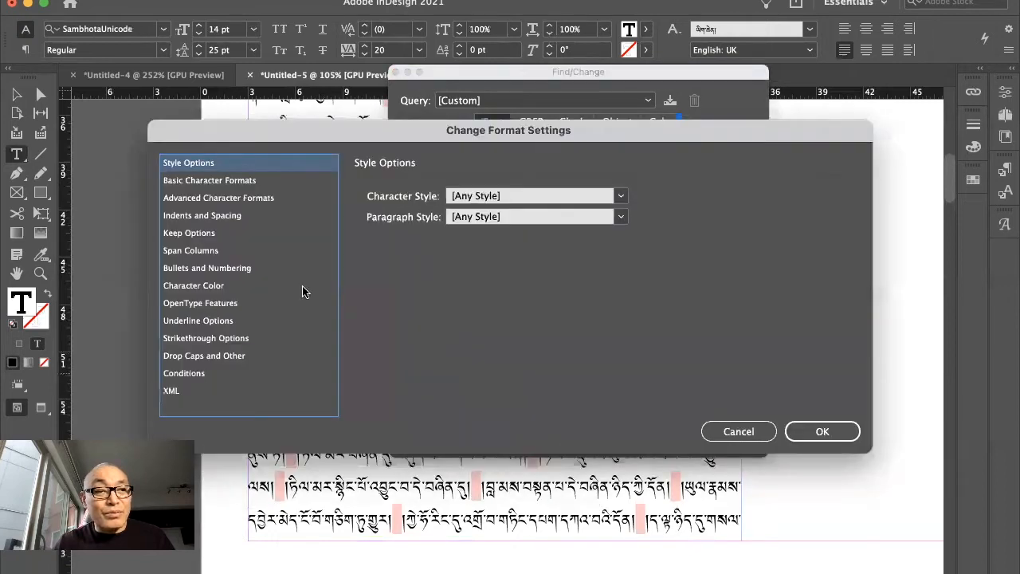
pyautogui.click(217, 181)
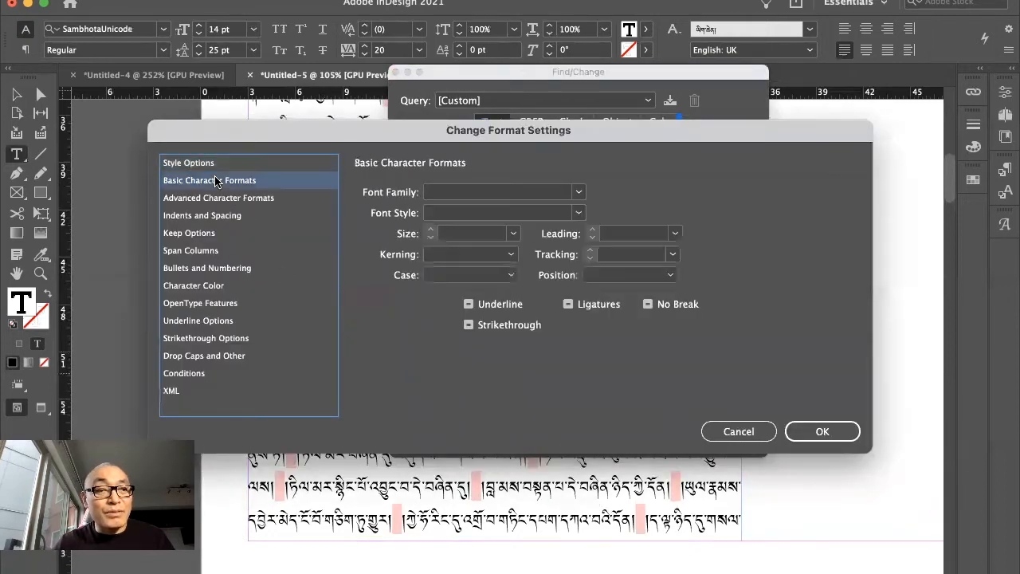
pyautogui.click(648, 305)
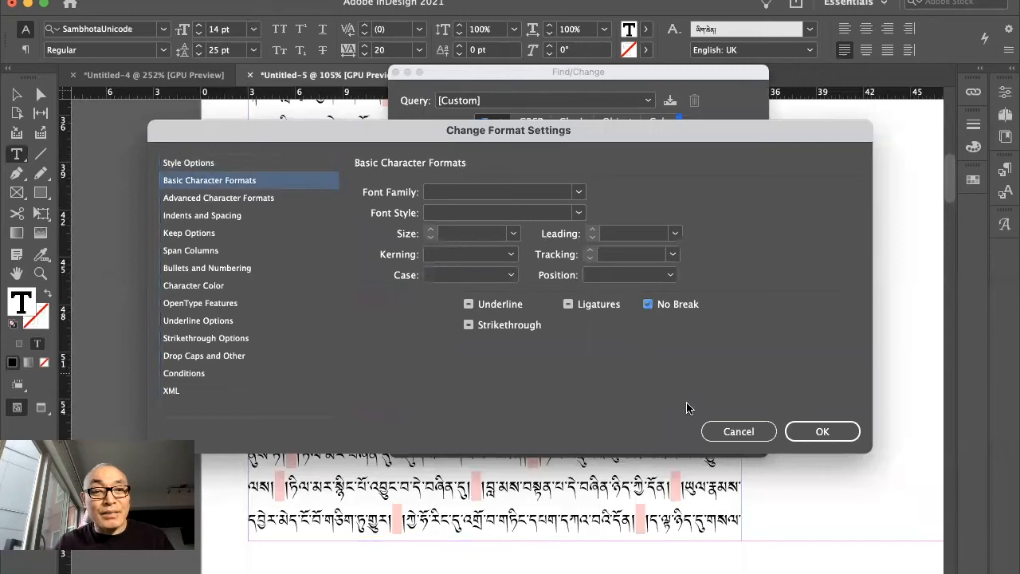
pyautogui.click(824, 432)
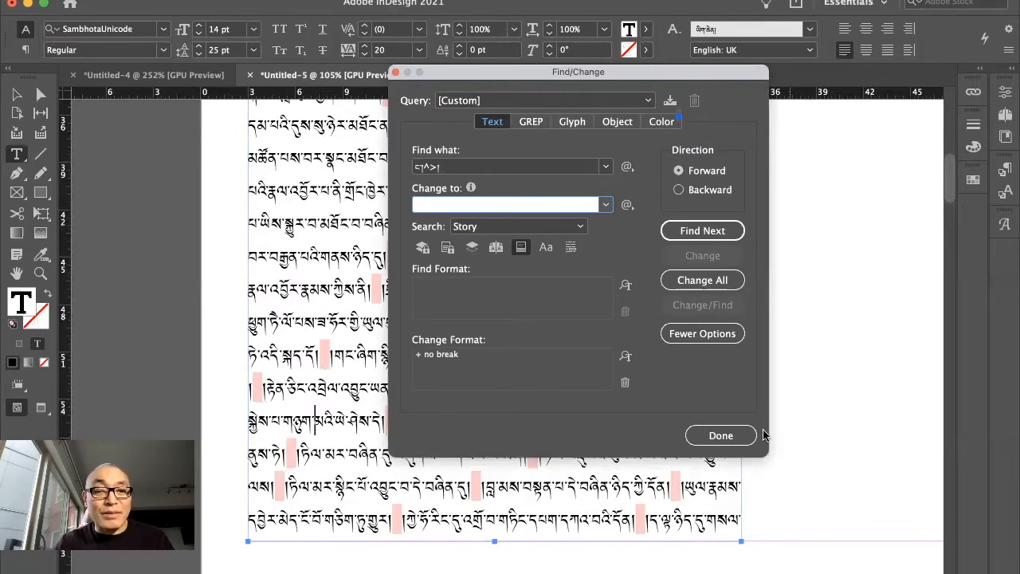
# Step: Apply the No Break format to all ང་།^>། matches in the story, close Find/Change and check the line endings
pyautogui.click(701, 280)
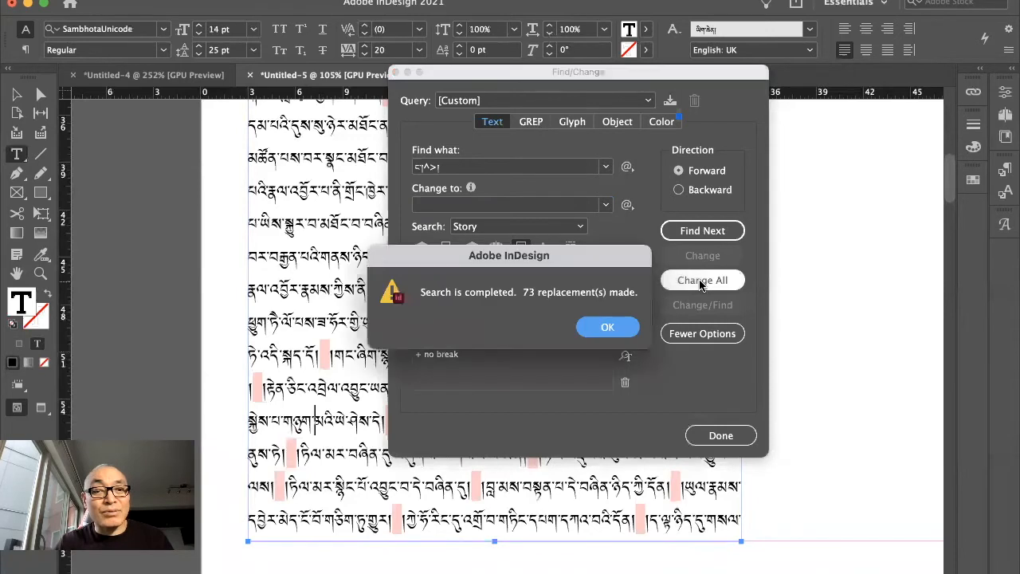
pyautogui.click(619, 327)
pyautogui.click(721, 435)
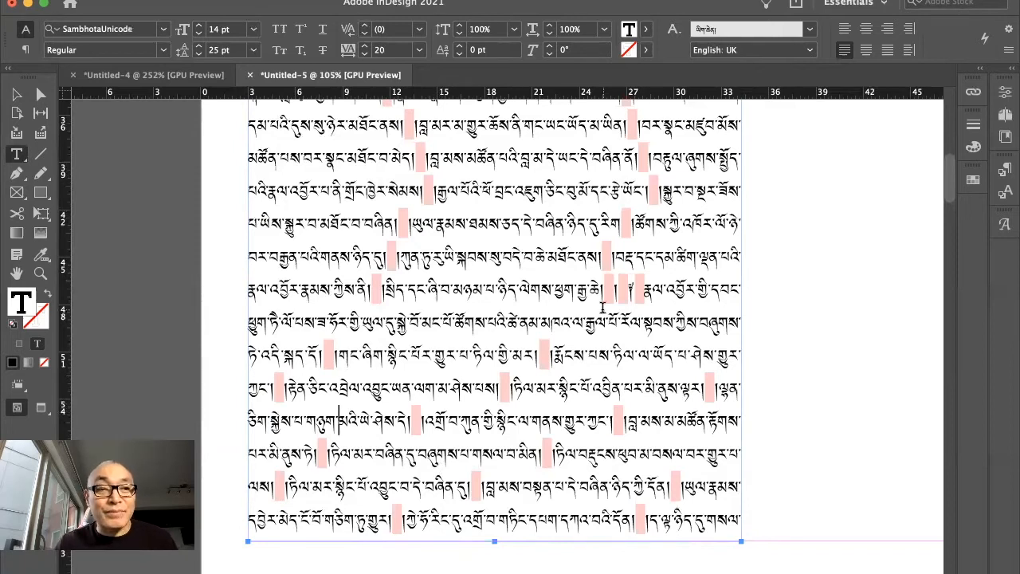
pyautogui.scroll(-5, 594, 335)
pyautogui.scroll(3, 587, 368)
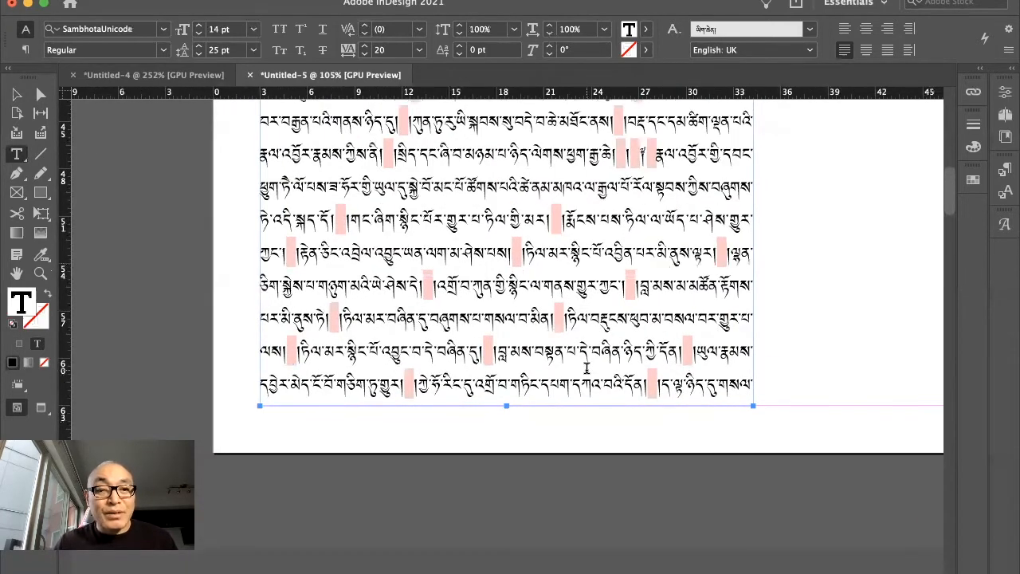